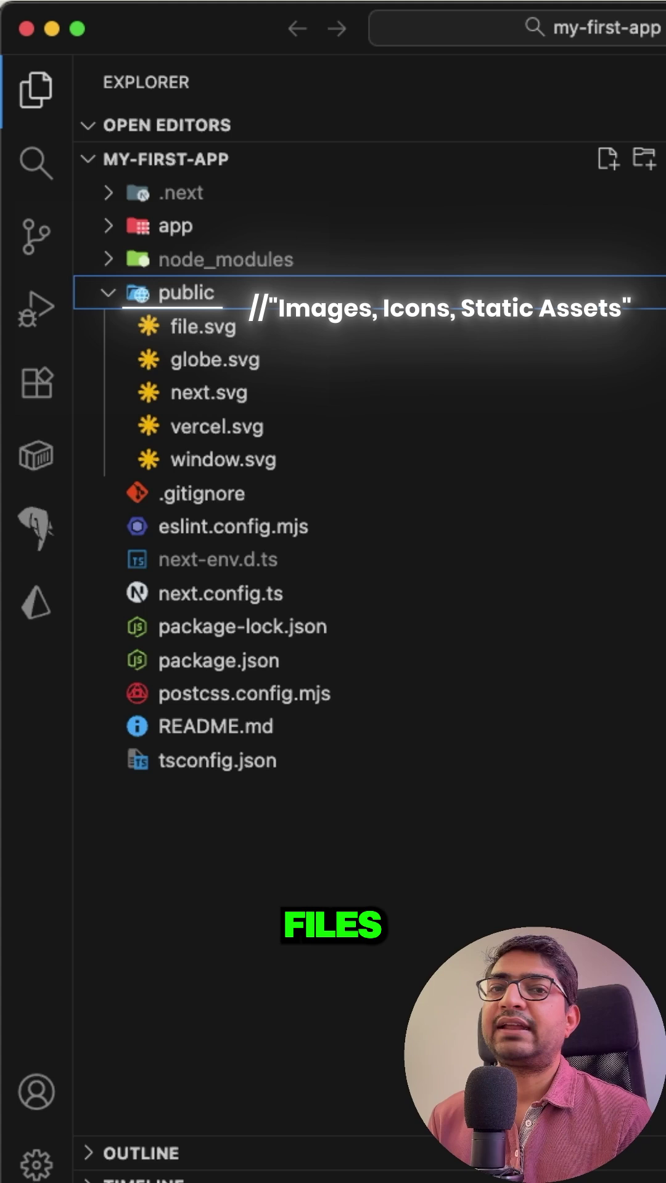
key(Left)
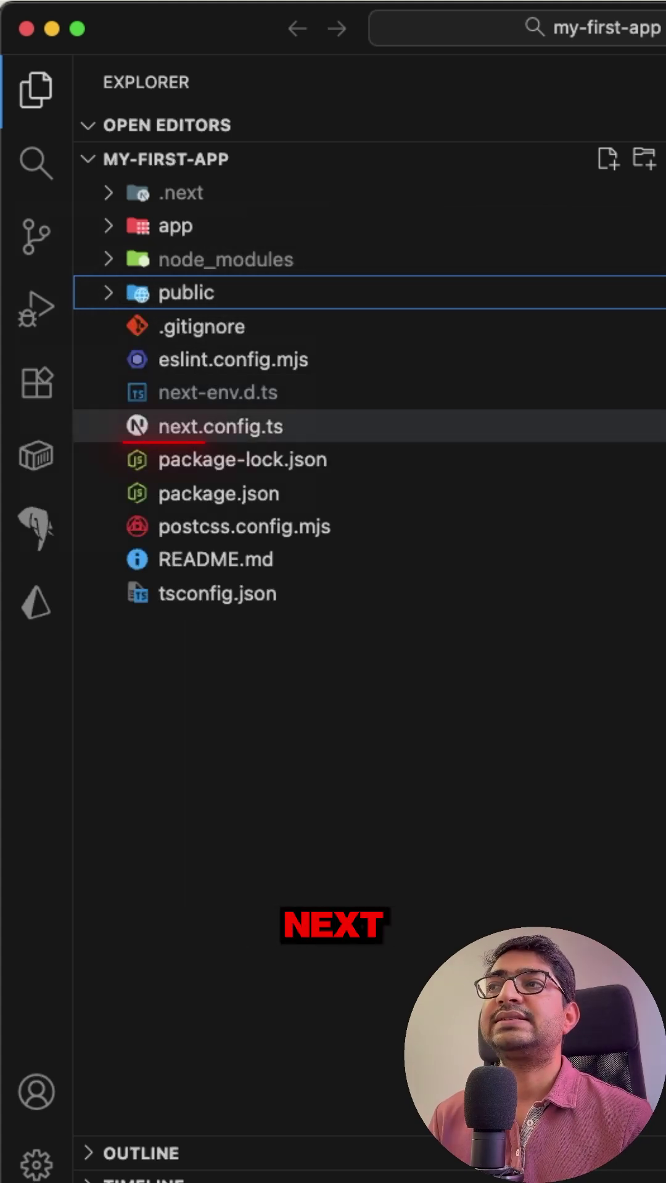